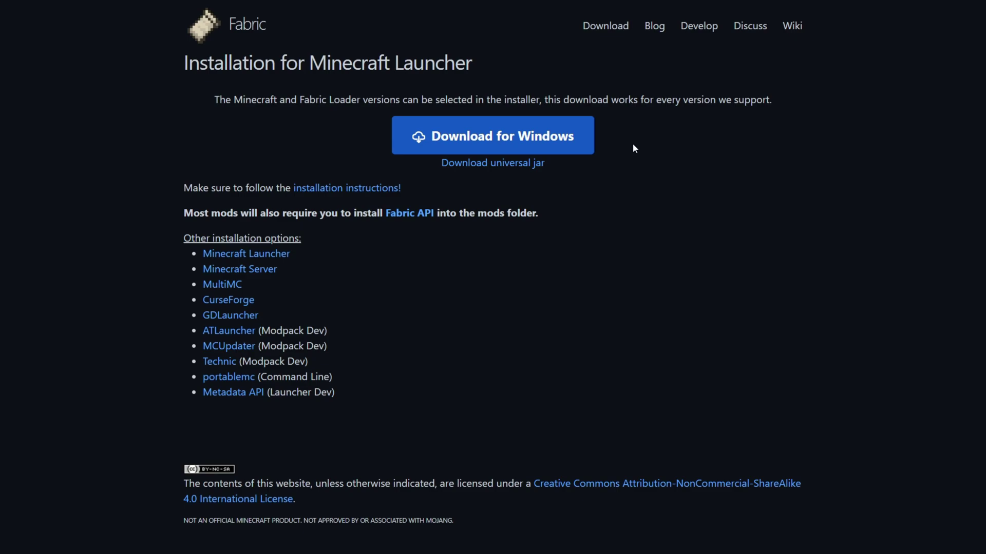
# Download fabric-installer-1.0.1.exe via 'Download for Windows' on the Fabric page.
pyautogui.click(484, 146)
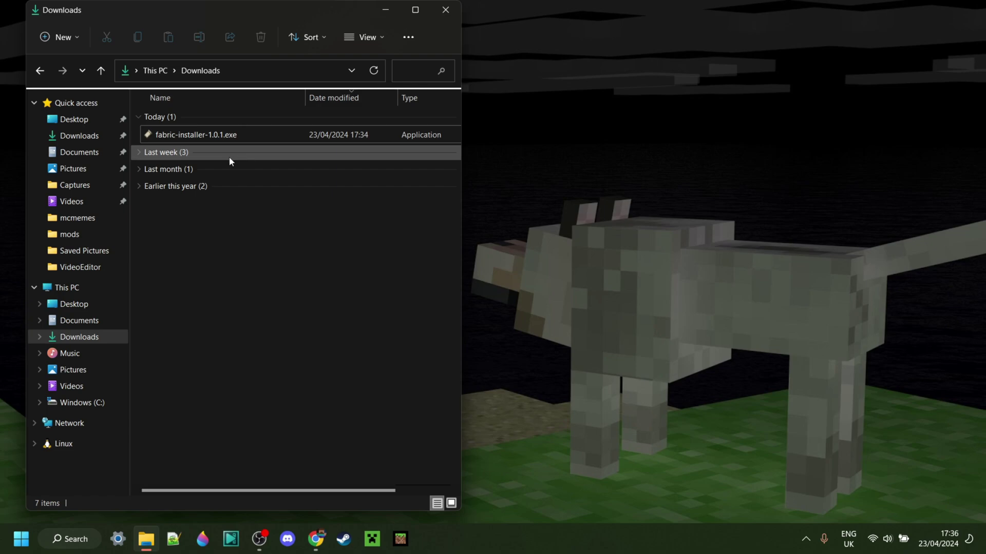
# Run fabric-installer-1.0.1.exe from Downloads and move its window to the right.
pyautogui.doubleClick(194, 133)
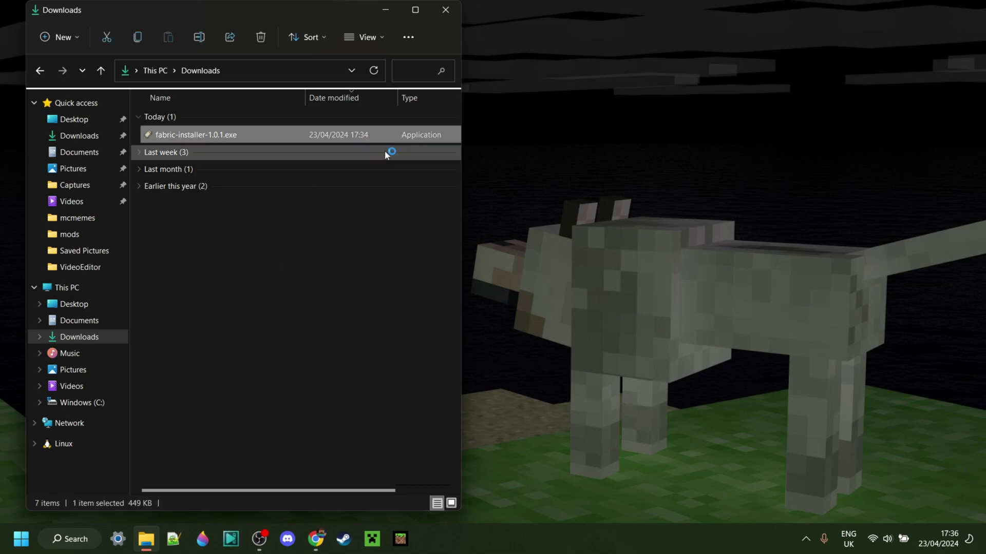
pyautogui.moveTo(465, 192)
pyautogui.mouseDown()
pyautogui.moveTo(612, 89)
pyautogui.moveTo(607, 69)
pyautogui.mouseUp()
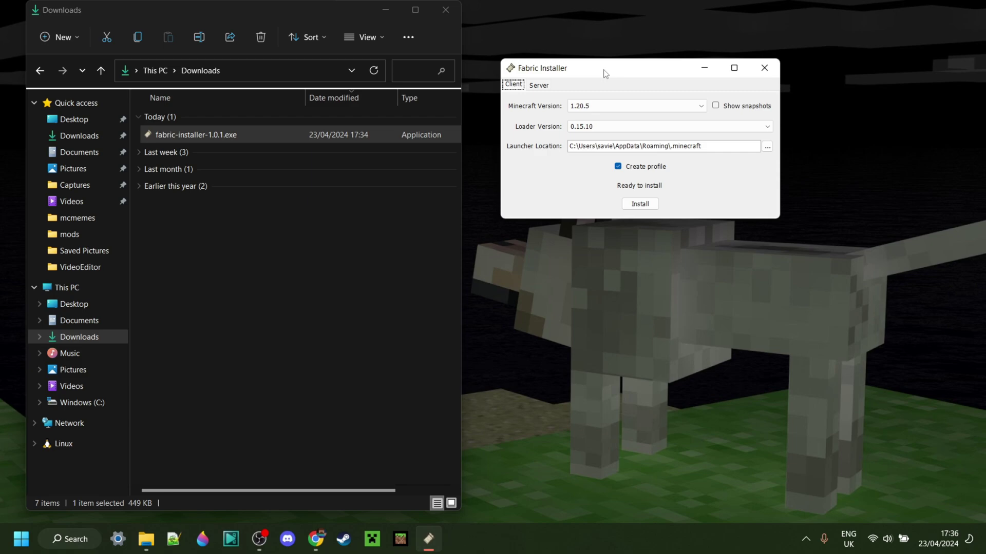
# Install Fabric Loader 0.15.10 for Minecraft version 1.20.5 and dismiss the success message.
pyautogui.click(646, 106)
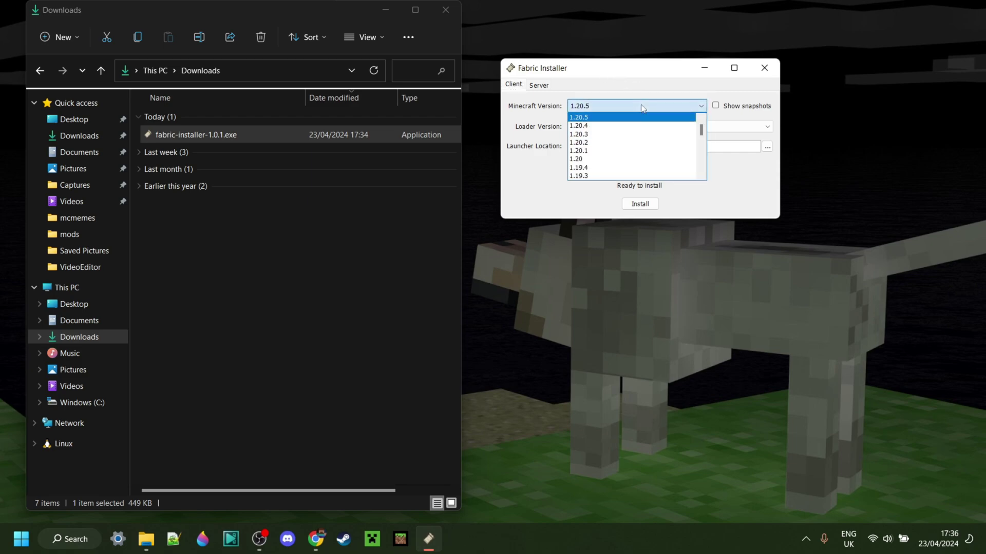
pyautogui.click(611, 119)
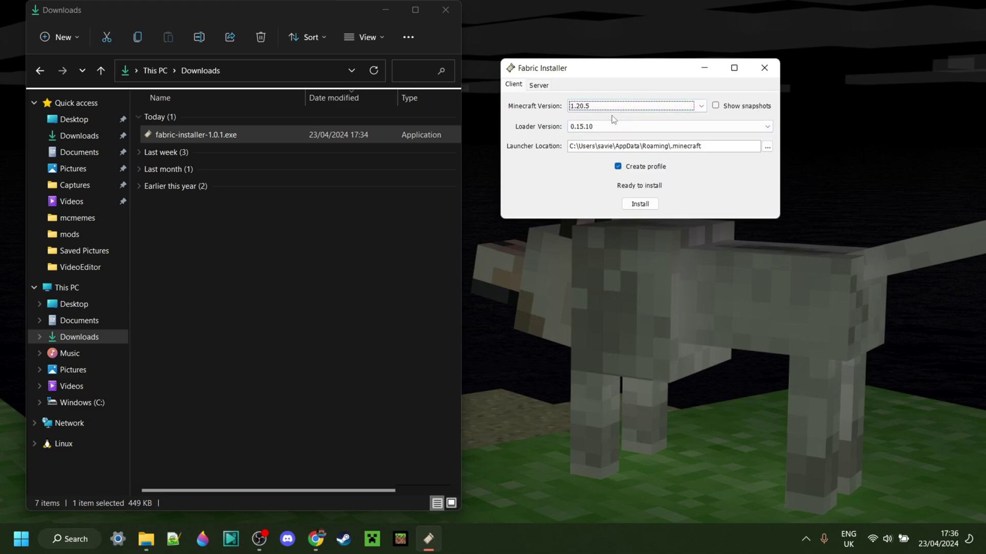
pyautogui.click(642, 206)
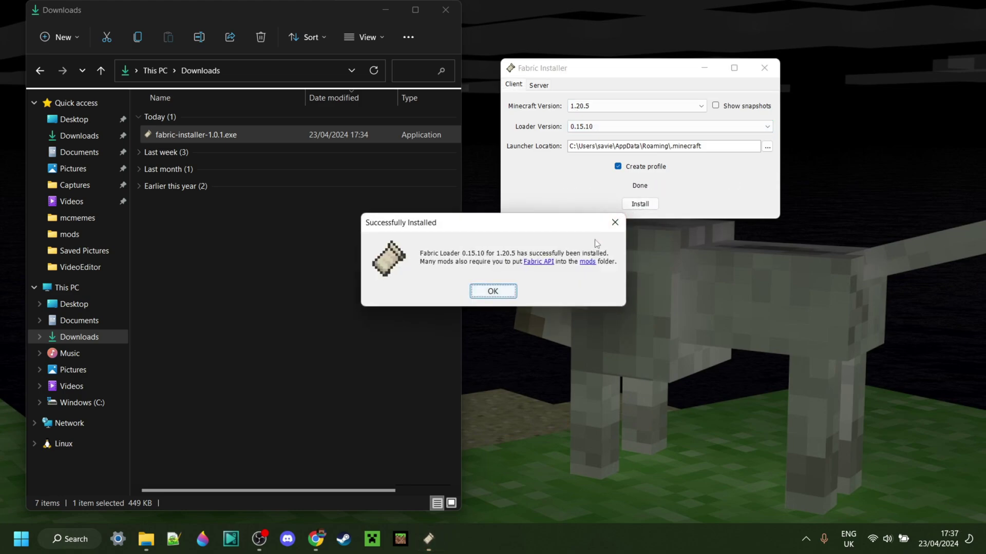
pyautogui.click(614, 223)
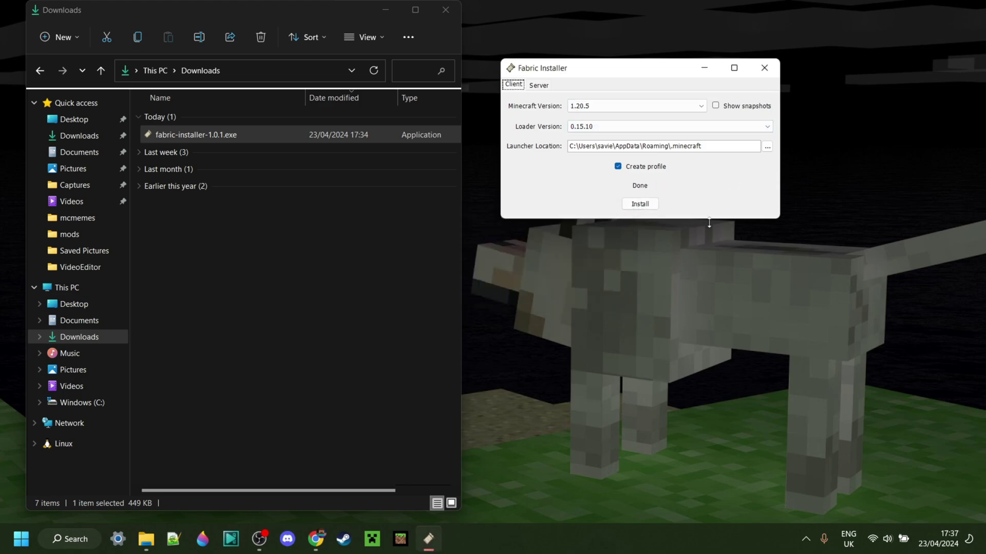
pyautogui.click(763, 72)
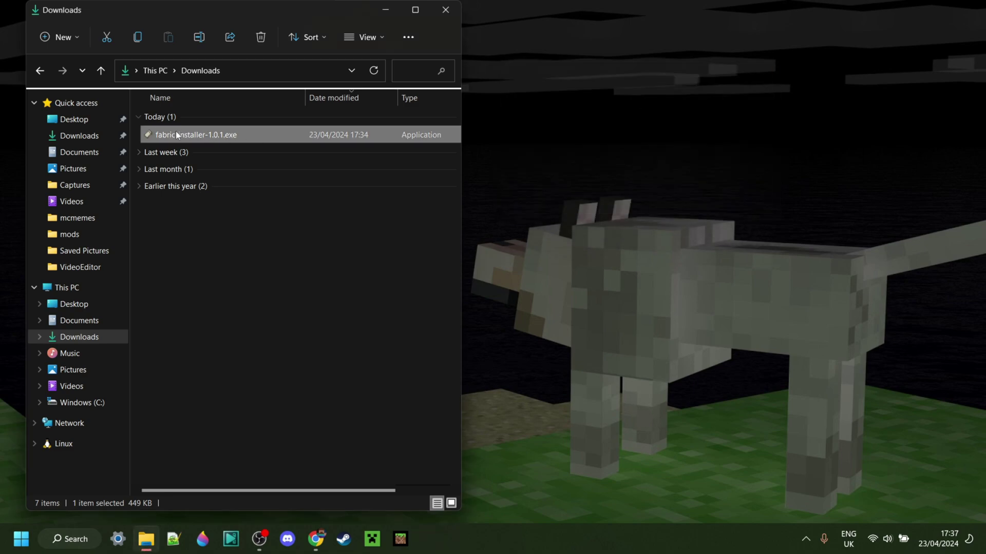
# Delete fabric-installer-1.0.1.exe from Downloads and close the Explorer window.
pyautogui.rightClick(175, 131)
pyautogui.click(294, 147)
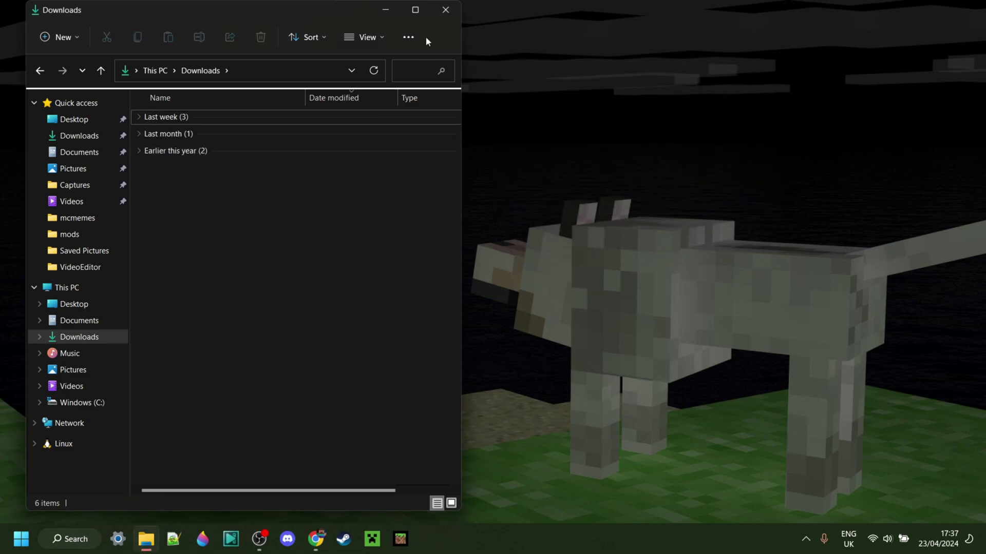
pyautogui.click(445, 16)
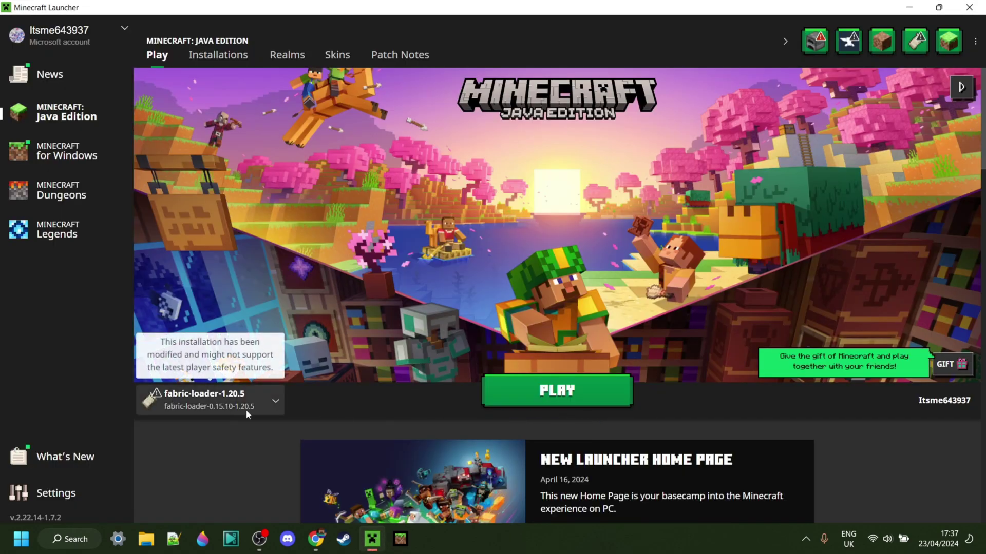
# Launch the fabric-loader-1.20.5 installation, accepting the 'I understand the risks' warning.
pyautogui.click(229, 408)
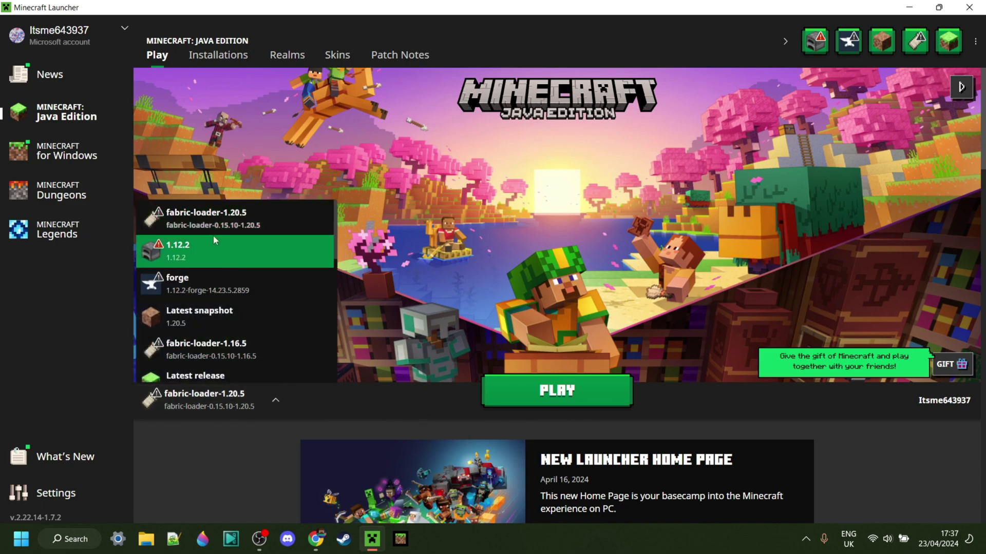
pyautogui.click(231, 219)
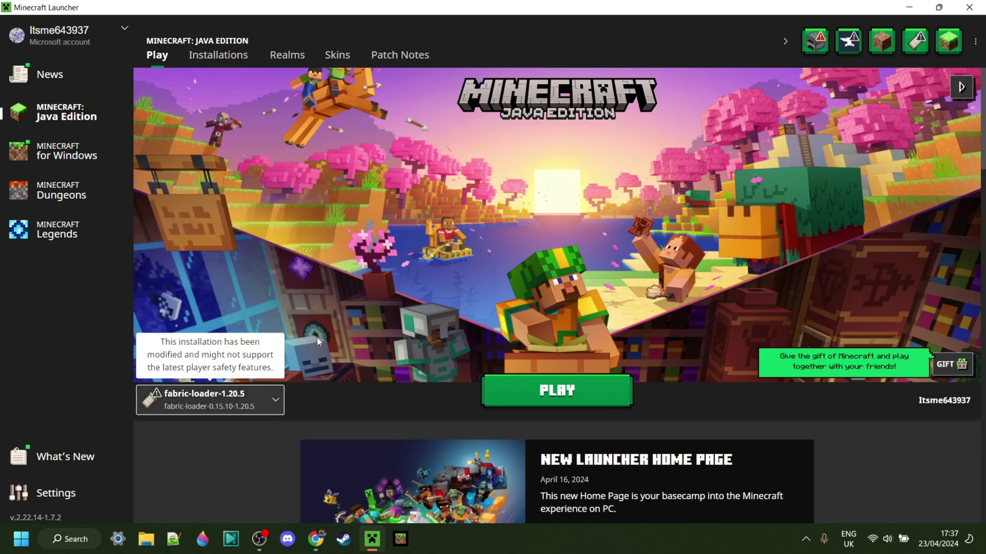
pyautogui.click(539, 395)
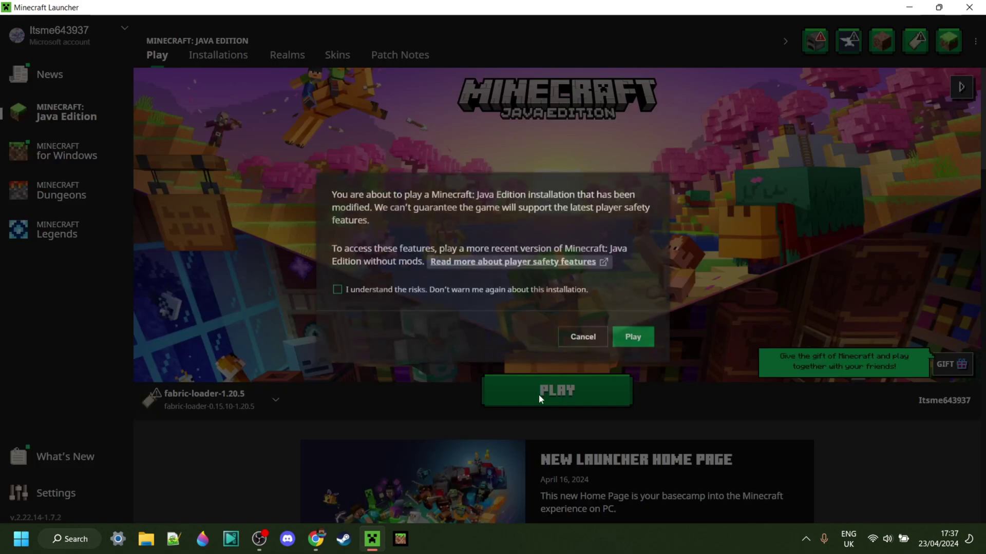
pyautogui.click(339, 292)
pyautogui.click(636, 345)
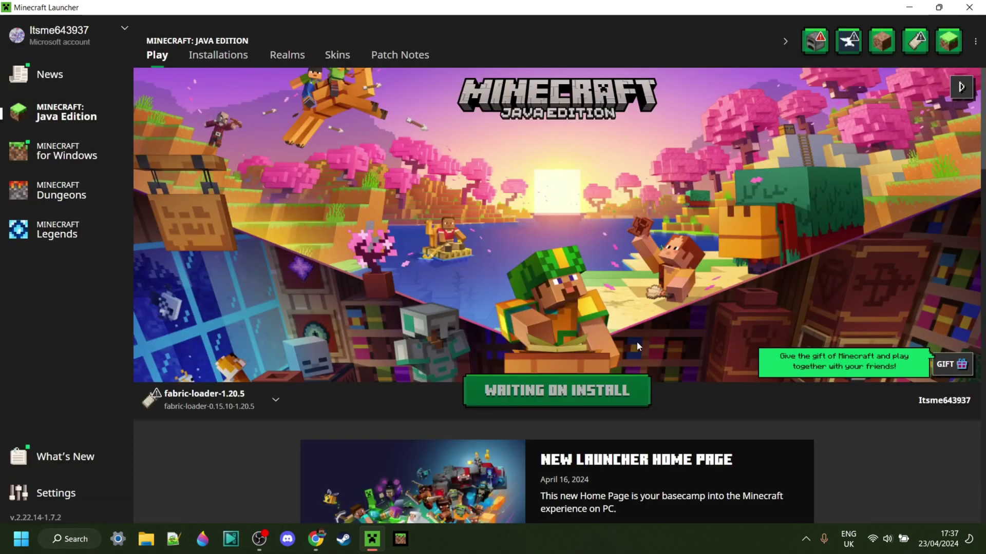